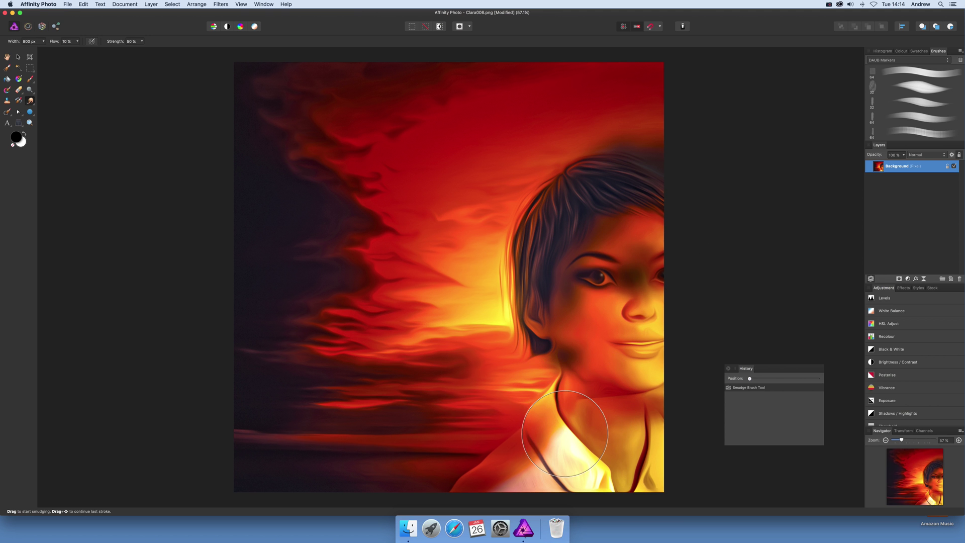
- Start the Deform filter from Filters > Distort and switch Linear Constraints from Rigid to Similarity
{"action": "left_click", "coordinate": [229, 4]}
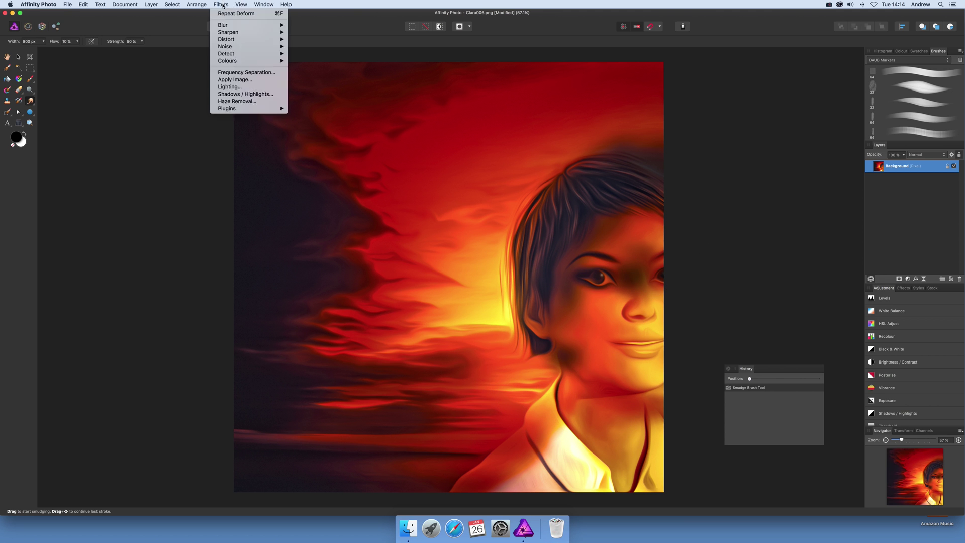
{"action": "mouse_move", "coordinate": [262, 39]}
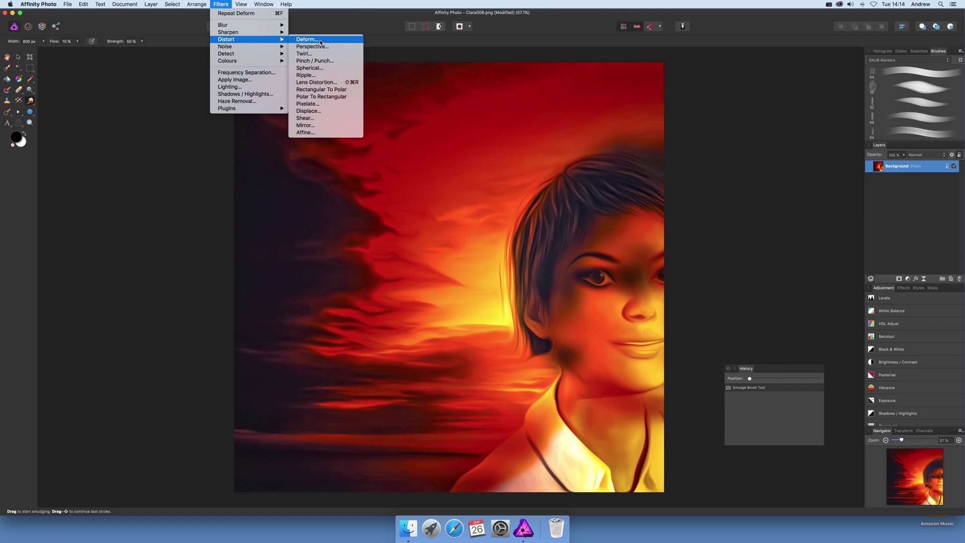
{"action": "left_click", "coordinate": [310, 40]}
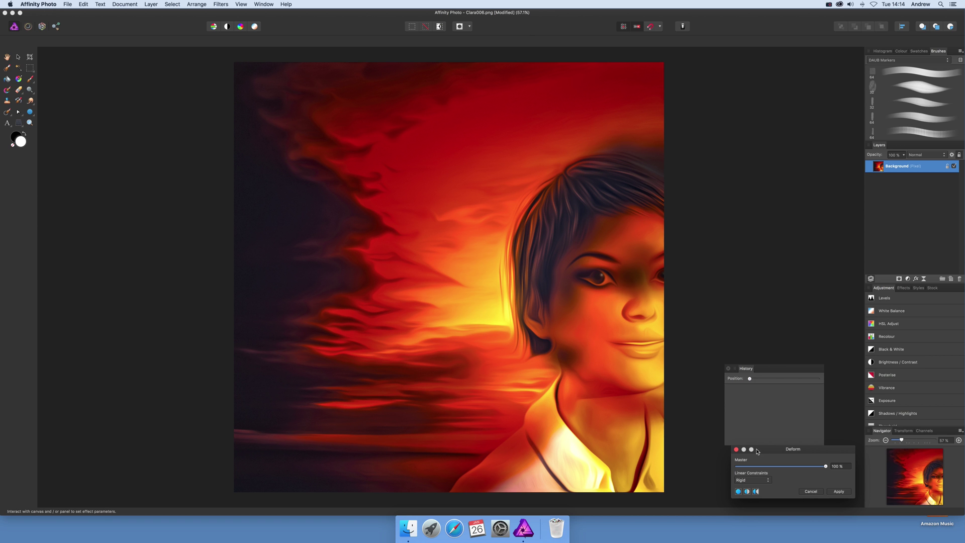
{"action": "left_click_drag", "start_coordinate": [757, 452], "coordinate": [702, 271]}
{"action": "left_click", "coordinate": [696, 301]}
{"action": "left_click", "coordinate": [696, 307]}
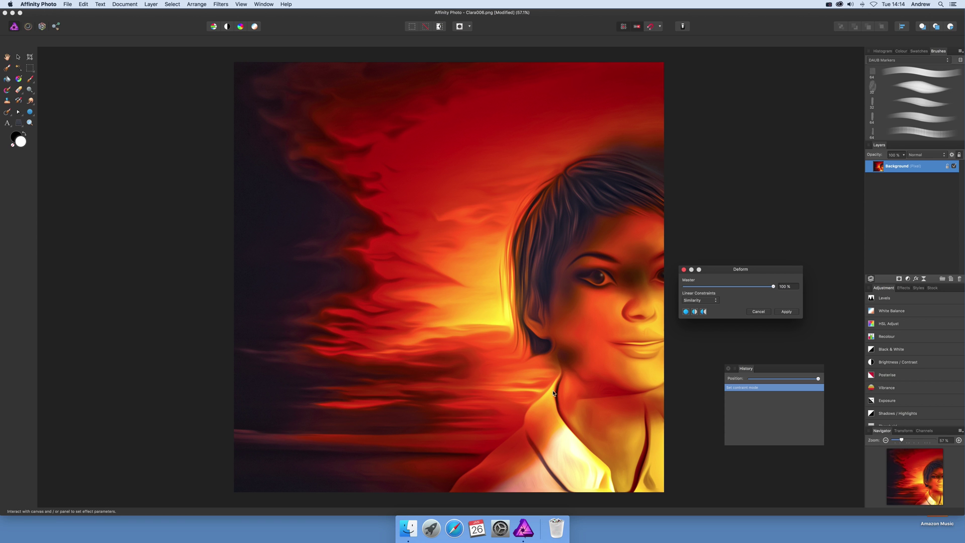
- Place deform anchors along the woman's hair outline, from the top down the left side
{"action": "left_click", "coordinate": [662, 175]}
{"action": "left_click", "coordinate": [654, 168]}
{"action": "left_click", "coordinate": [647, 163]}
{"action": "left_click", "coordinate": [636, 158]}
{"action": "left_click", "coordinate": [624, 159]}
{"action": "left_click", "coordinate": [613, 156]}
{"action": "left_click", "coordinate": [601, 156]}
{"action": "left_click", "coordinate": [585, 159]}
{"action": "left_click", "coordinate": [575, 165]}
{"action": "left_click", "coordinate": [561, 172]}
{"action": "left_click", "coordinate": [550, 186]}
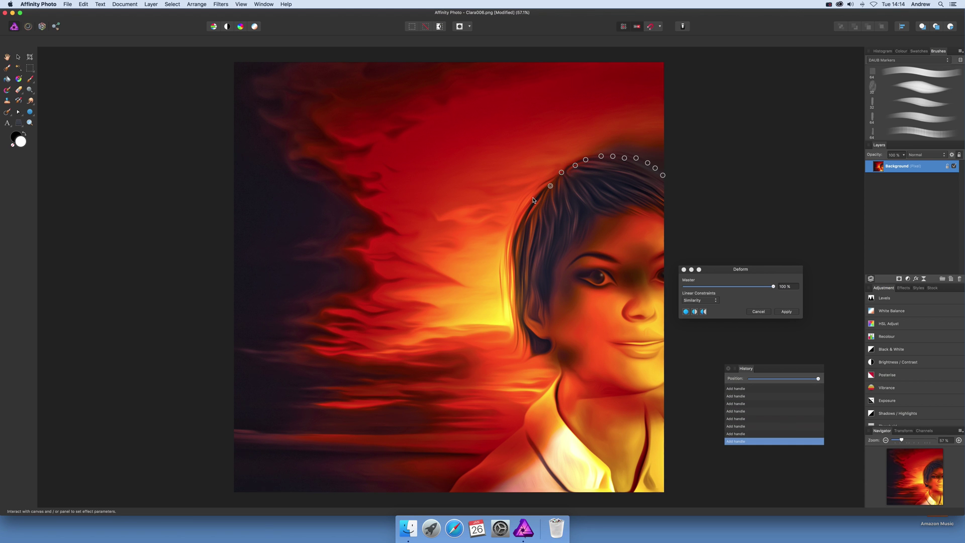
{"action": "left_click", "coordinate": [532, 198]}
{"action": "left_click", "coordinate": [520, 222]}
{"action": "left_click", "coordinate": [511, 236]}
{"action": "left_click", "coordinate": [512, 253]}
{"action": "left_click", "coordinate": [512, 272]}
- Anchor the jaw line, neck edge and shoulder line down toward the bottom
{"action": "left_click", "coordinate": [525, 346]}
{"action": "left_click", "coordinate": [540, 340]}
{"action": "left_click", "coordinate": [551, 348]}
{"action": "left_click", "coordinate": [559, 373]}
{"action": "left_click", "coordinate": [528, 411]}
{"action": "left_click", "coordinate": [524, 427]}
{"action": "left_click", "coordinate": [508, 437]}
{"action": "left_click", "coordinate": [494, 453]}
{"action": "left_click", "coordinate": [482, 459]}
{"action": "left_click", "coordinate": [467, 473]}
- Pin the bottom image edge beneath the woman through the bottom-right corner
{"action": "left_click", "coordinate": [450, 491]}
{"action": "left_click", "coordinate": [482, 493]}
{"action": "left_click", "coordinate": [503, 492]}
{"action": "left_click", "coordinate": [541, 492]}
{"action": "left_click", "coordinate": [564, 492]}
{"action": "left_click", "coordinate": [597, 491]}
{"action": "left_click", "coordinate": [625, 491]}
{"action": "left_click", "coordinate": [654, 492]}
{"action": "left_click", "coordinate": [663, 485]}
- Pin the right image edge from the bottom up to beside the hair
{"action": "left_click", "coordinate": [663, 456]}
{"action": "left_click", "coordinate": [662, 431]}
{"action": "left_click", "coordinate": [663, 407]}
{"action": "left_click", "coordinate": [663, 376]}
{"action": "left_click", "coordinate": [663, 348]}
{"action": "left_click", "coordinate": [663, 330]}
{"action": "left_click", "coordinate": [663, 305]}
{"action": "left_click", "coordinate": [663, 280]}
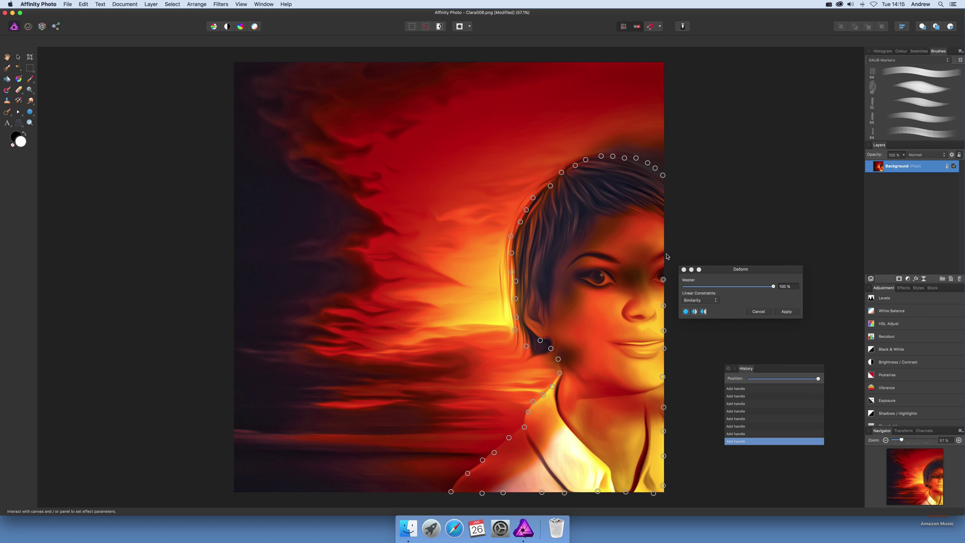
{"action": "left_click", "coordinate": [663, 203]}
{"action": "left_click", "coordinate": [666, 188]}
- Anchor the upper right edge and the whole top edge to the top-left corner
{"action": "left_click", "coordinate": [664, 148]}
{"action": "left_click", "coordinate": [665, 125]}
{"action": "left_click", "coordinate": [664, 99]}
{"action": "left_click", "coordinate": [632, 61]}
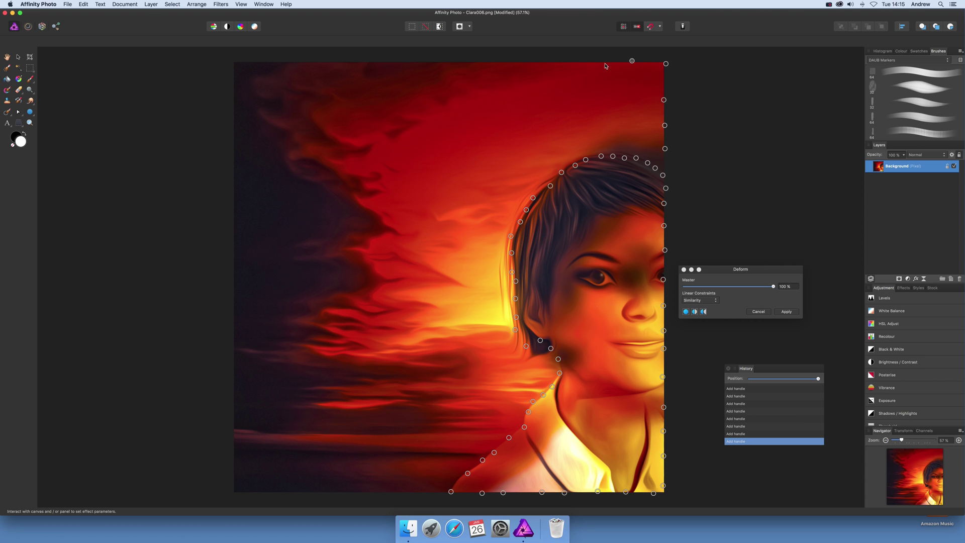
{"action": "left_click", "coordinate": [553, 62]}
{"action": "left_click", "coordinate": [509, 63]}
{"action": "left_click", "coordinate": [480, 64]}
{"action": "left_click", "coordinate": [463, 62]}
{"action": "left_click", "coordinate": [438, 64]}
{"action": "left_click", "coordinate": [407, 65]}
{"action": "left_click", "coordinate": [374, 61]}
{"action": "left_click", "coordinate": [342, 63]}
{"action": "left_click", "coordinate": [307, 63]}
{"action": "left_click", "coordinate": [272, 63]}
{"action": "left_click", "coordinate": [243, 63]}
- Anchor the left image edge from top to the bottom-left corner
{"action": "left_click", "coordinate": [234, 96]}
{"action": "left_click", "coordinate": [235, 146]}
{"action": "left_click", "coordinate": [236, 190]}
{"action": "left_click", "coordinate": [235, 224]}
{"action": "left_click", "coordinate": [235, 269]}
{"action": "left_click", "coordinate": [235, 305]}
{"action": "left_click", "coordinate": [238, 338]}
{"action": "left_click", "coordinate": [237, 389]}
{"action": "left_click", "coordinate": [234, 428]}
{"action": "left_click", "coordinate": [236, 480]}
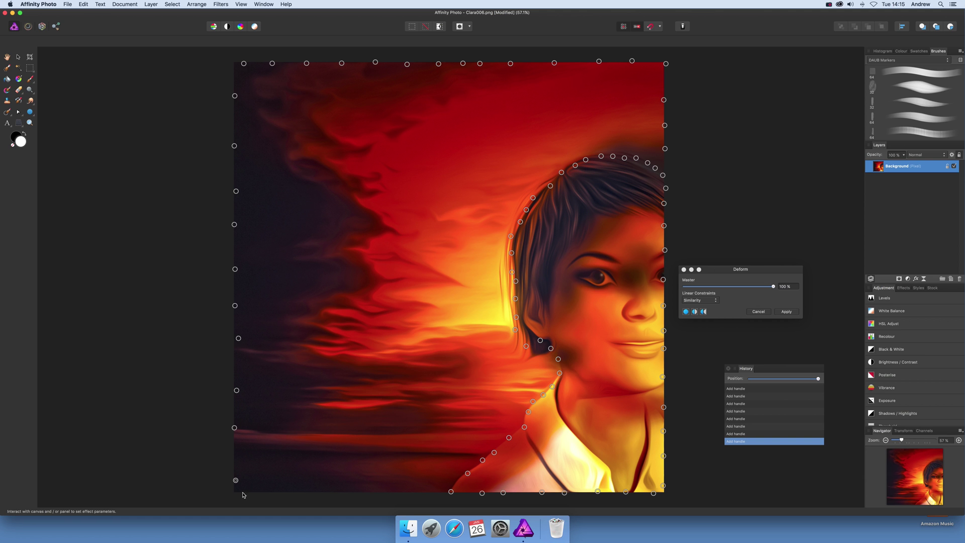
- Anchor the left half of the bottom edge, closing the gap in the border
{"action": "left_click", "coordinate": [292, 492]}
{"action": "left_click", "coordinate": [331, 494]}
{"action": "left_click", "coordinate": [367, 492]}
{"action": "left_click", "coordinate": [398, 495]}
{"action": "left_click", "coordinate": [436, 493]}
- Drag sky points beside and above the hair up-left into glowing fiery streaks
{"action": "left_click_drag", "start_coordinate": [463, 263], "coordinate": [357, 215]}
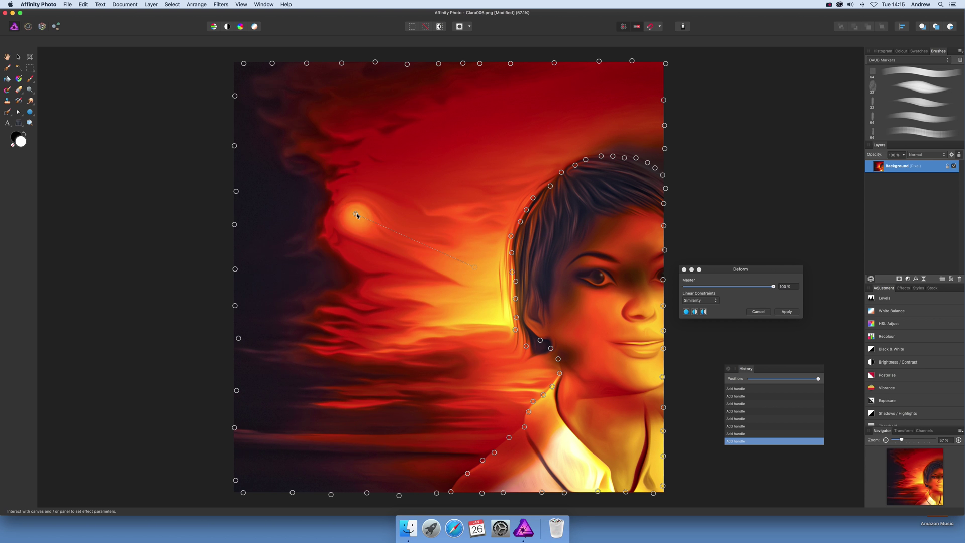
{"action": "left_click_drag", "start_coordinate": [479, 257], "coordinate": [357, 161]}
{"action": "left_click", "coordinate": [491, 254]}
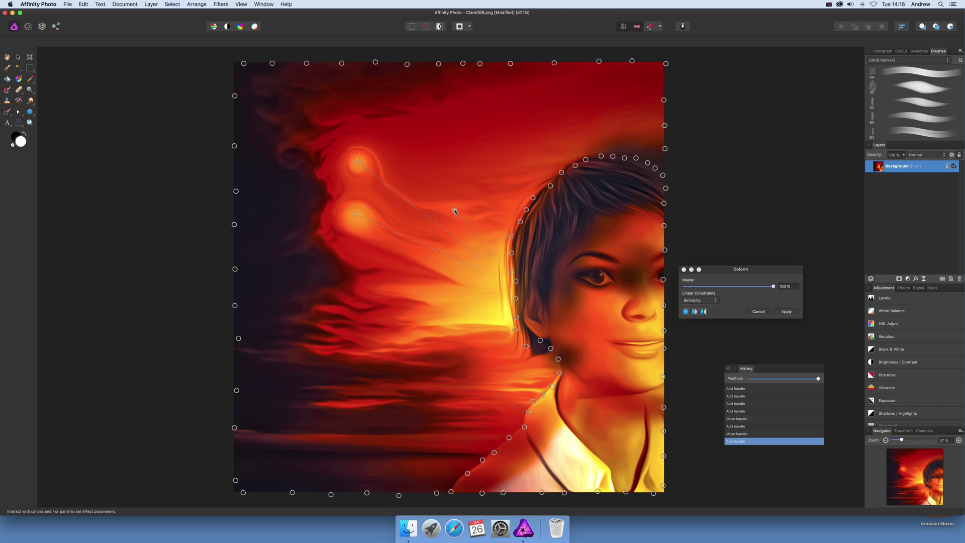
{"action": "left_click_drag", "start_coordinate": [451, 206], "coordinate": [416, 164]}
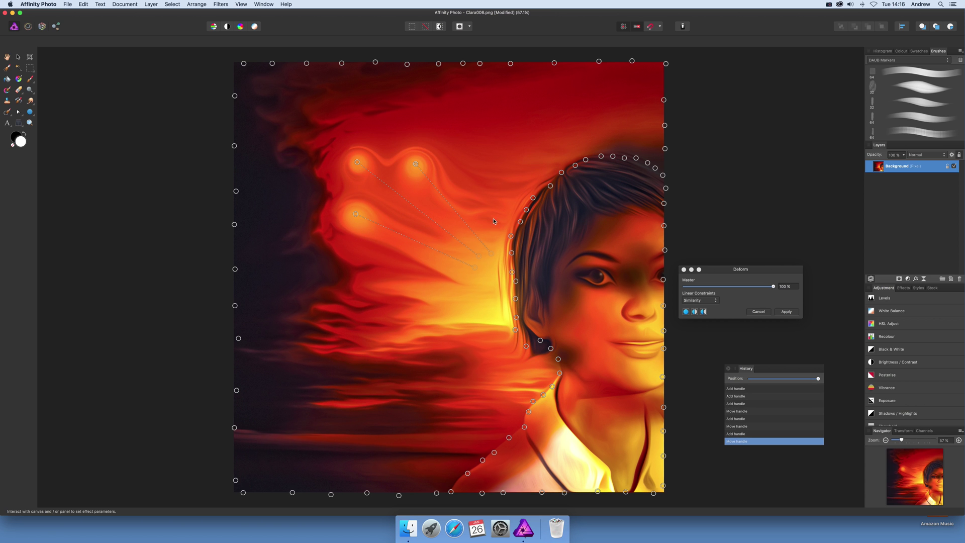
{"action": "left_click_drag", "start_coordinate": [498, 222], "coordinate": [440, 134]}
{"action": "left_click_drag", "start_coordinate": [507, 197], "coordinate": [492, 163]}
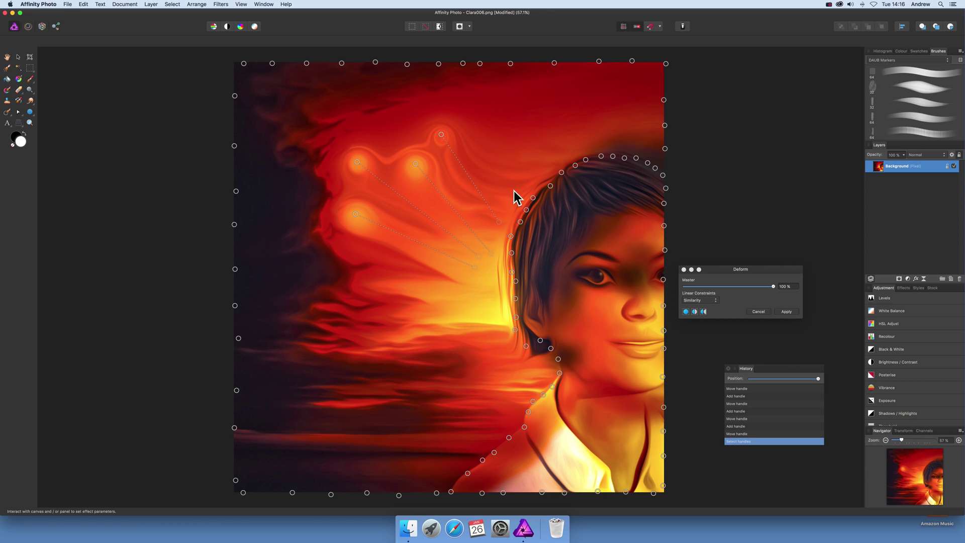
{"action": "left_click_drag", "start_coordinate": [513, 194], "coordinate": [479, 113]}
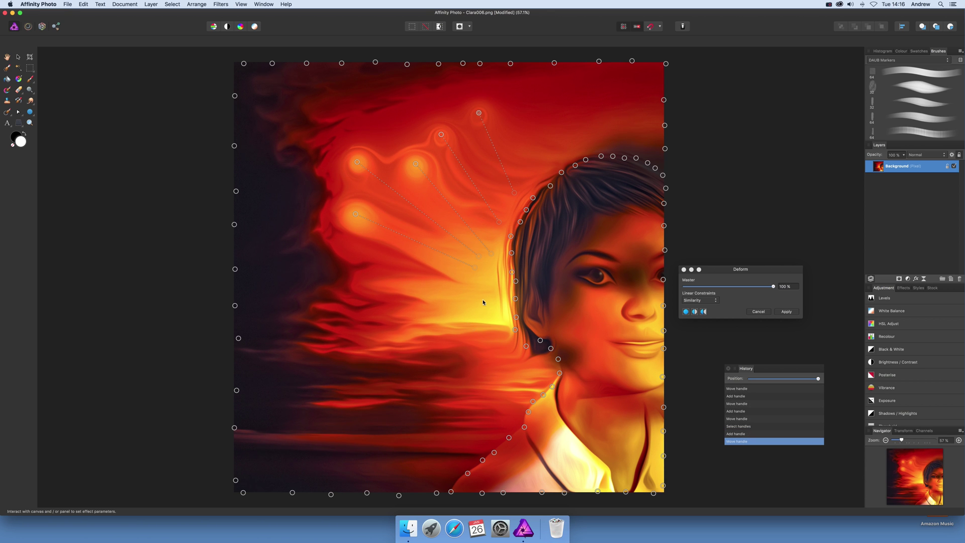
- Stretch the mid and lower sky beside the face and neck into streaks sweeping down-left
{"action": "left_click_drag", "start_coordinate": [482, 300], "coordinate": [325, 277]}
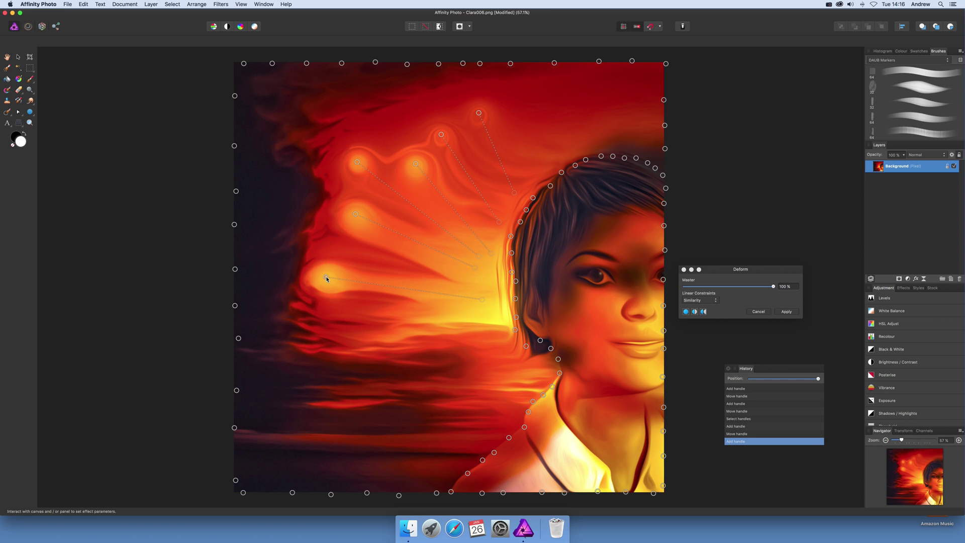
{"action": "left_click_drag", "start_coordinate": [493, 315], "coordinate": [317, 340]}
{"action": "left_click", "coordinate": [493, 326]}
{"action": "left_click_drag", "start_coordinate": [480, 334], "coordinate": [344, 375]}
{"action": "left_click", "coordinate": [489, 342]}
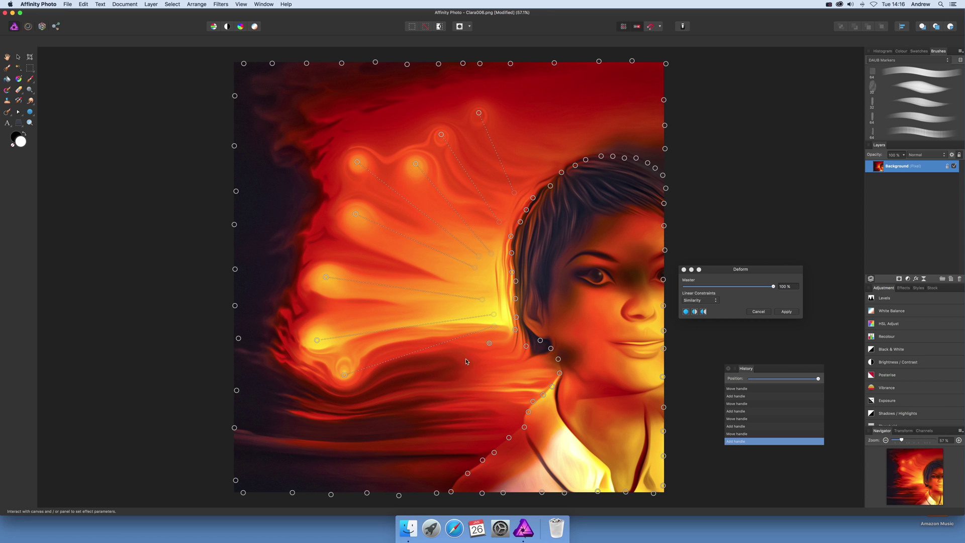
{"action": "left_click_drag", "start_coordinate": [494, 345], "coordinate": [378, 403]}
{"action": "left_click", "coordinate": [495, 357]}
{"action": "left_click_drag", "start_coordinate": [495, 357], "coordinate": [432, 443]}
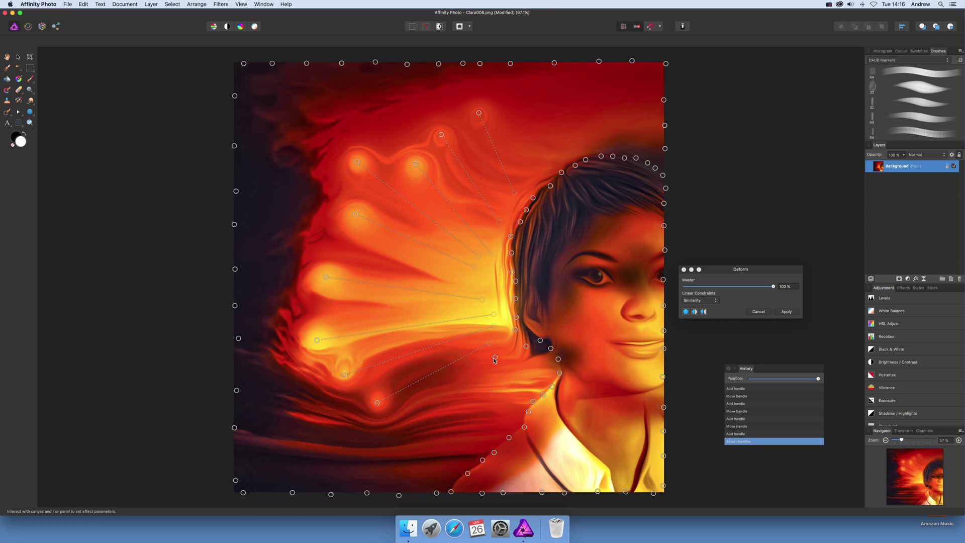
{"action": "left_click_drag", "start_coordinate": [495, 358], "coordinate": [446, 435]}
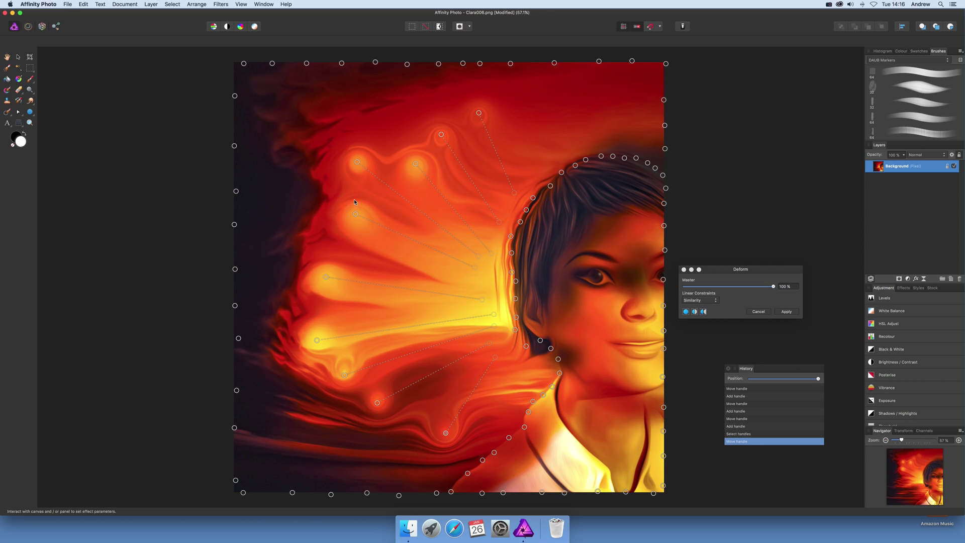
- Warp the upper-left sky into streaks reaching toward the top edge and above the hair
{"action": "left_click_drag", "start_coordinate": [381, 208], "coordinate": [289, 147]}
{"action": "left_click_drag", "start_coordinate": [391, 154], "coordinate": [326, 104]}
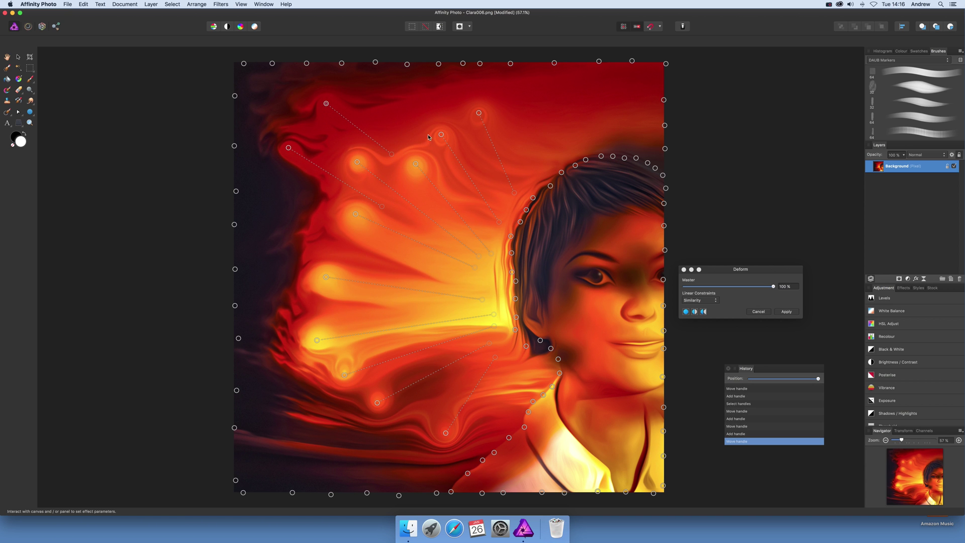
{"action": "left_click_drag", "start_coordinate": [423, 142], "coordinate": [384, 86]}
{"action": "left_click_drag", "start_coordinate": [520, 138], "coordinate": [495, 94]}
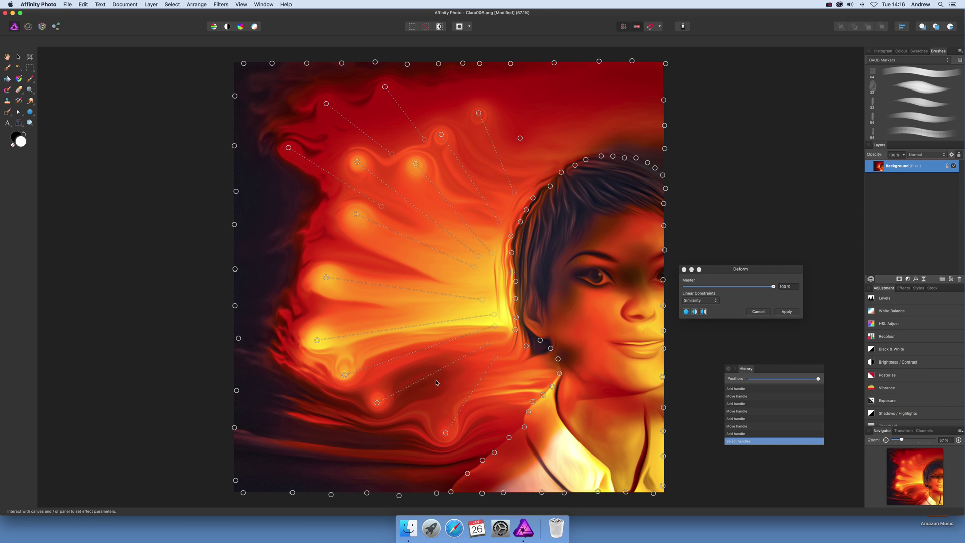
- Twist the lower and left sky into swirls and pull the upper sky into a dark vortex
{"action": "left_click_drag", "start_coordinate": [438, 382], "coordinate": [390, 289]}
{"action": "left_click_drag", "start_coordinate": [316, 255], "coordinate": [268, 399]}
{"action": "left_click", "coordinate": [292, 288]}
{"action": "left_click_drag", "start_coordinate": [292, 288], "coordinate": [277, 130]}
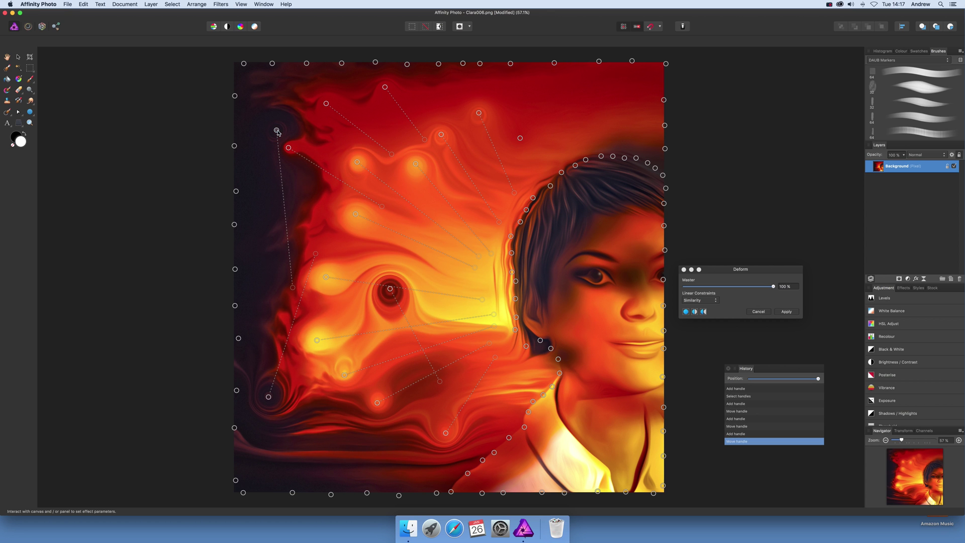
{"action": "left_click", "coordinate": [523, 102]}
{"action": "left_click_drag", "start_coordinate": [523, 102], "coordinate": [404, 195]}
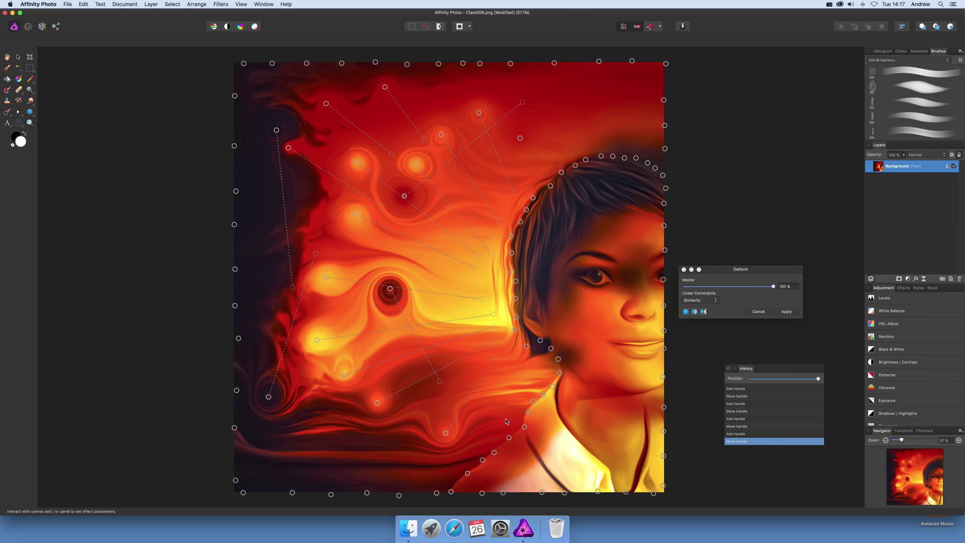
- Apply the Deform warp, then smudge the swirled sky along the left hair edge
{"action": "left_click", "coordinate": [793, 315]}
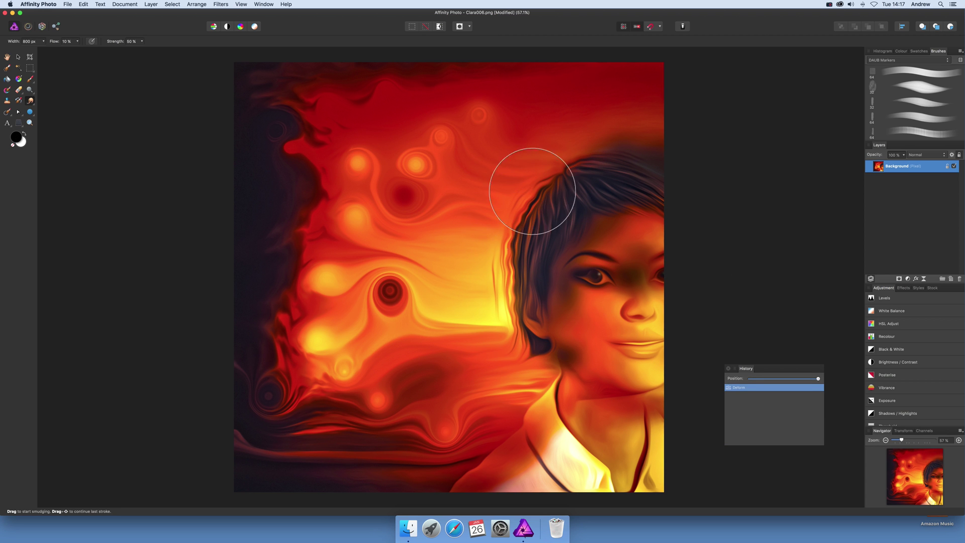
{"action": "mouse_move", "coordinate": [503, 251]}
{"action": "left_mouse_down"}
{"action": "mouse_move", "coordinate": [506, 329]}
{"action": "mouse_move", "coordinate": [516, 243]}
{"action": "mouse_move", "coordinate": [566, 189]}
{"action": "mouse_move", "coordinate": [550, 162]}
{"action": "mouse_move", "coordinate": [523, 175]}
{"action": "mouse_move", "coordinate": [507, 276]}
{"action": "mouse_move", "coordinate": [503, 143]}
{"action": "mouse_move", "coordinate": [407, 256]}
{"action": "mouse_move", "coordinate": [444, 157]}
{"action": "mouse_move", "coordinate": [529, 248]}
{"action": "mouse_move", "coordinate": [384, 138]}
{"action": "mouse_move", "coordinate": [316, 112]}
{"action": "mouse_move", "coordinate": [318, 144]}
{"action": "mouse_move", "coordinate": [428, 284]}
{"action": "mouse_move", "coordinate": [342, 135]}
{"action": "mouse_move", "coordinate": [373, 143]}
{"action": "mouse_move", "coordinate": [309, 139]}
{"action": "left_mouse_up"}
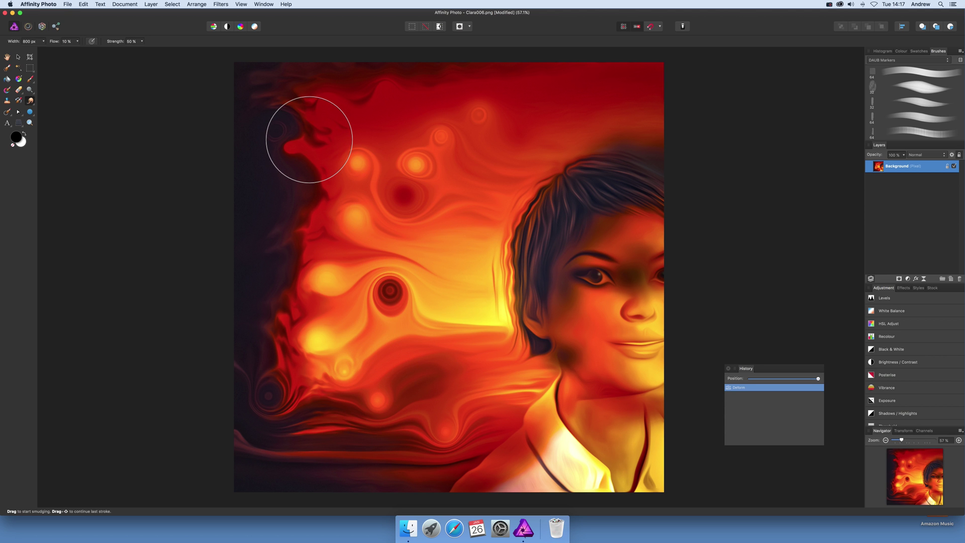